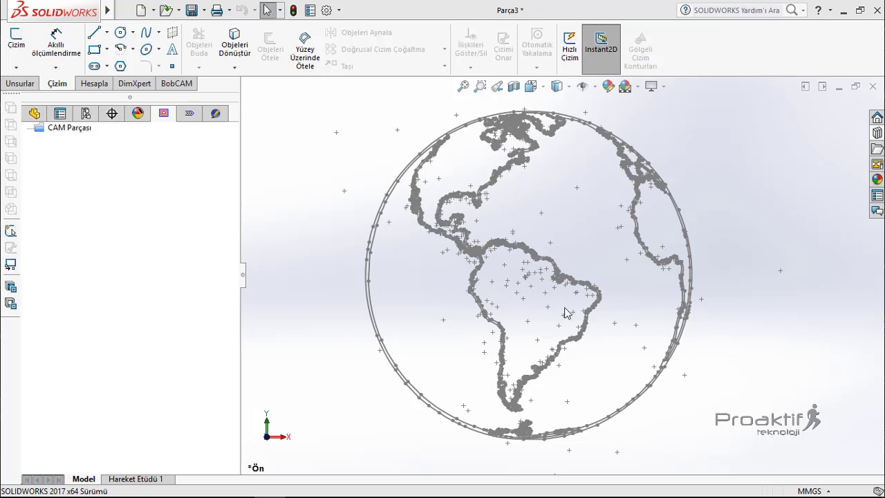
Select CAM Parçası in the CAM tree and bring up its context menu.
left_click(44, 130)
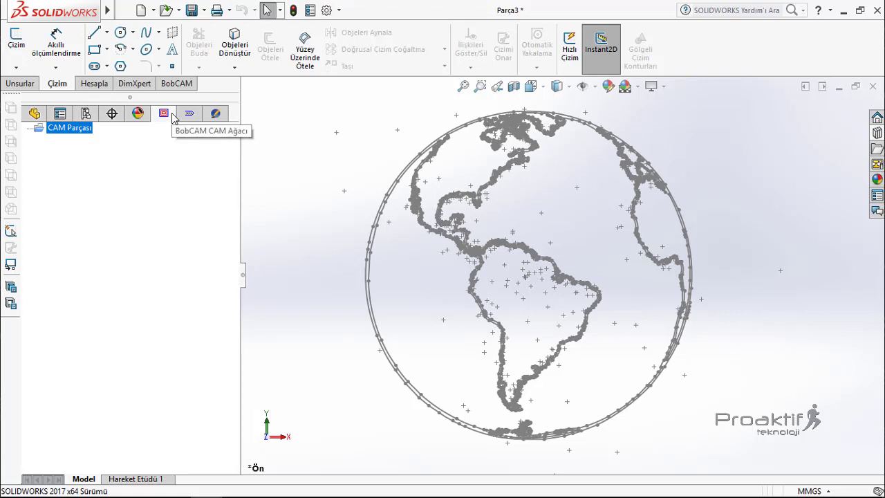
right_click(45, 131)
Create a new Frezeleme job on BC_3x_Mill with the stock wizard enabled, advancing to stock properties.
left_click(97, 137)
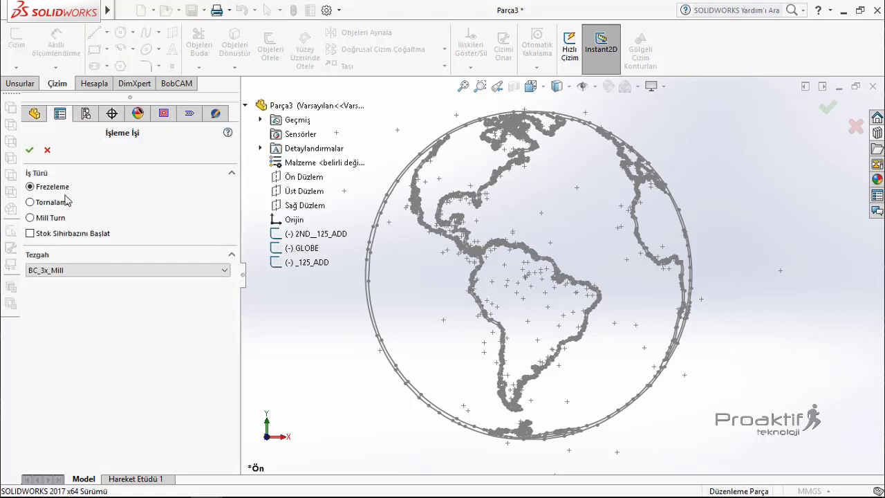
left_click(69, 235)
left_click(29, 151)
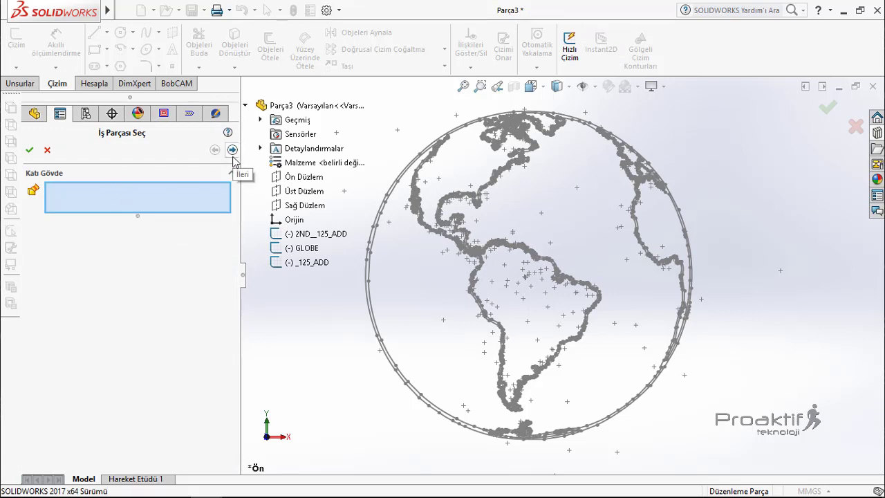
left_click(232, 150)
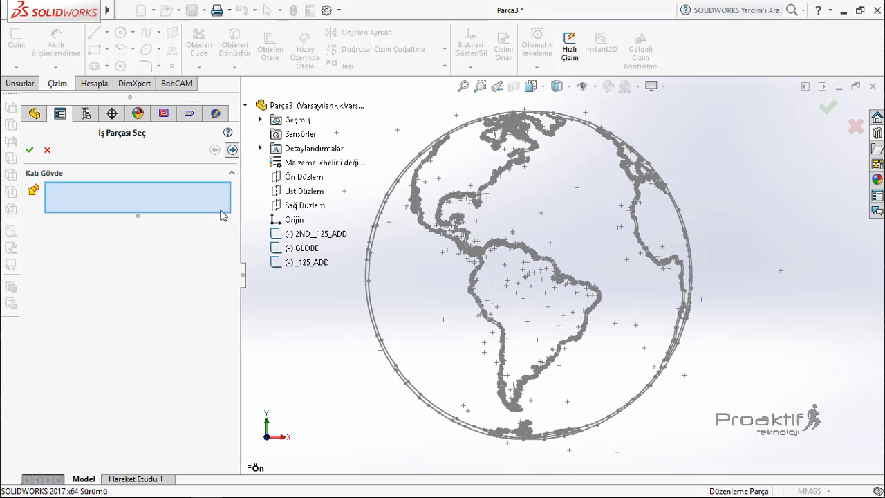
left_click(554, 275)
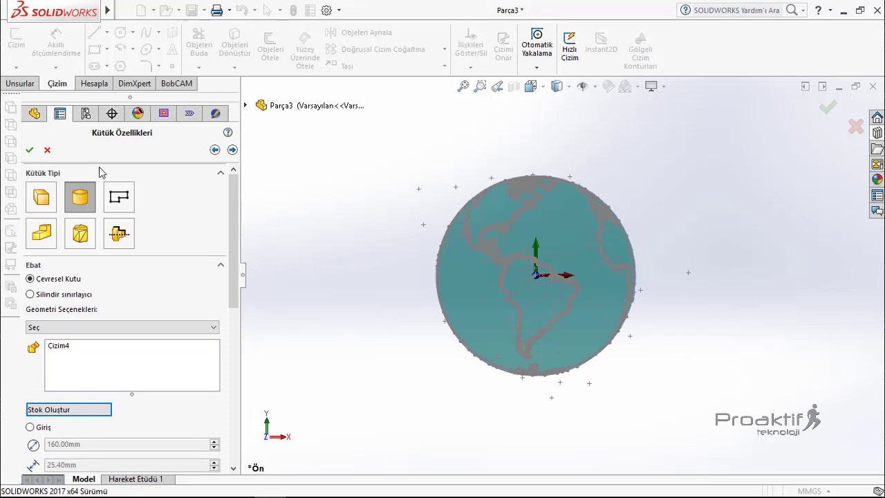
Build a cylindrical stock from sketch Çizim4 around the globe and accept it.
scroll(541, 260, "down", 3)
scroll(516, 255, "down", 2)
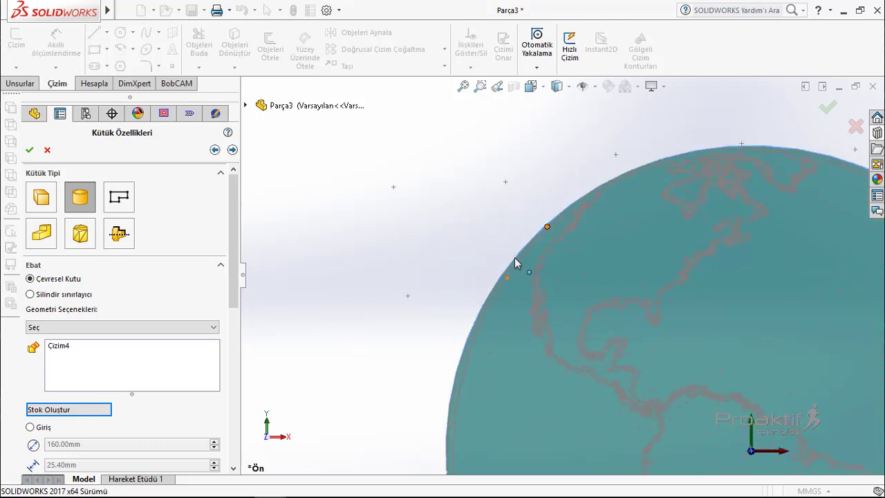
left_click(61, 349)
scroll(450, 302, "up", 3)
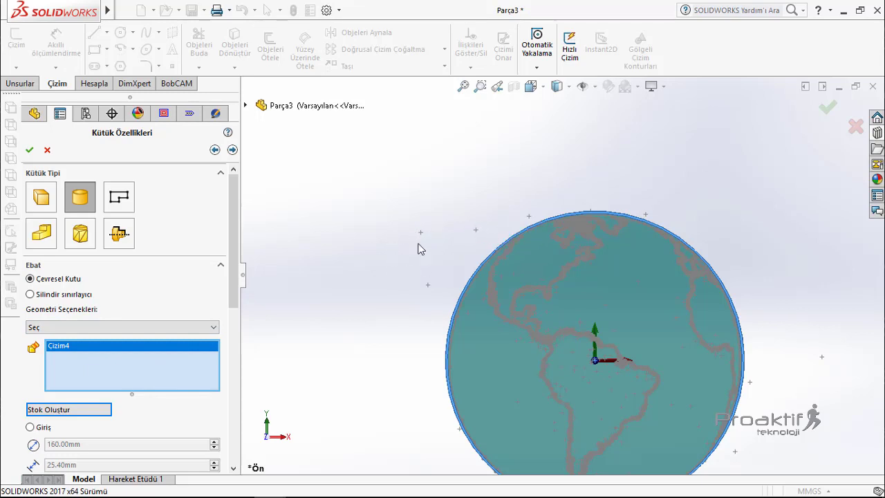
scroll(395, 293, "down", 2)
scroll(492, 291, "up", 3)
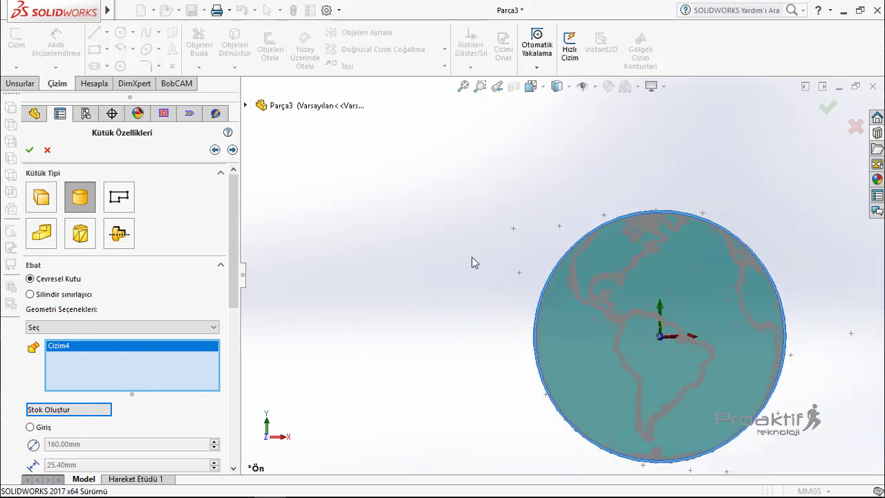
scroll(813, 376, "up", 3)
scroll(691, 345, "down", 1)
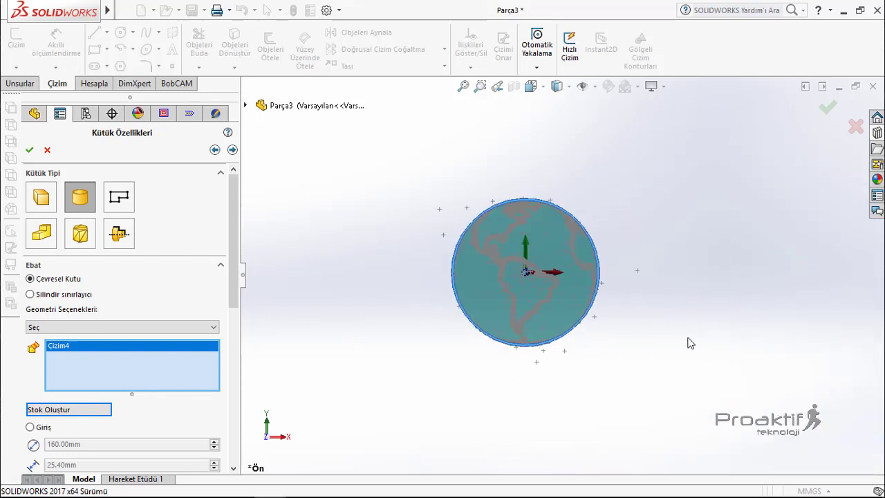
scroll(570, 329, "down", 2)
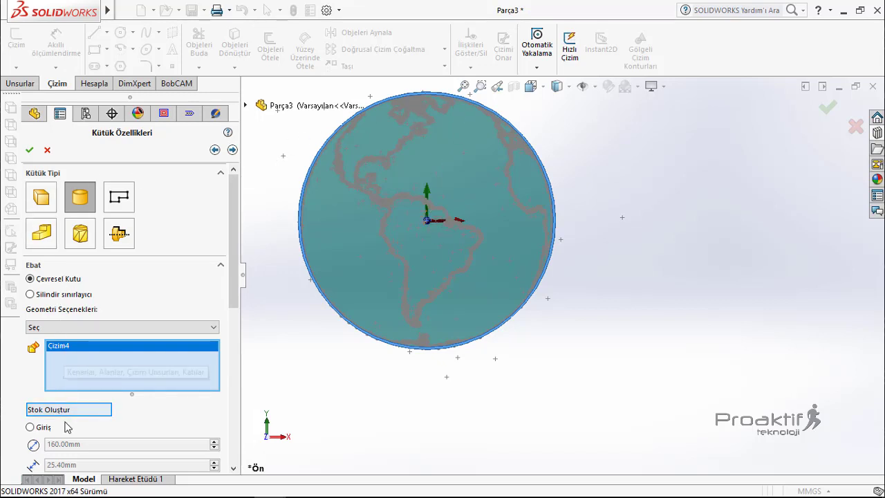
left_click(232, 150)
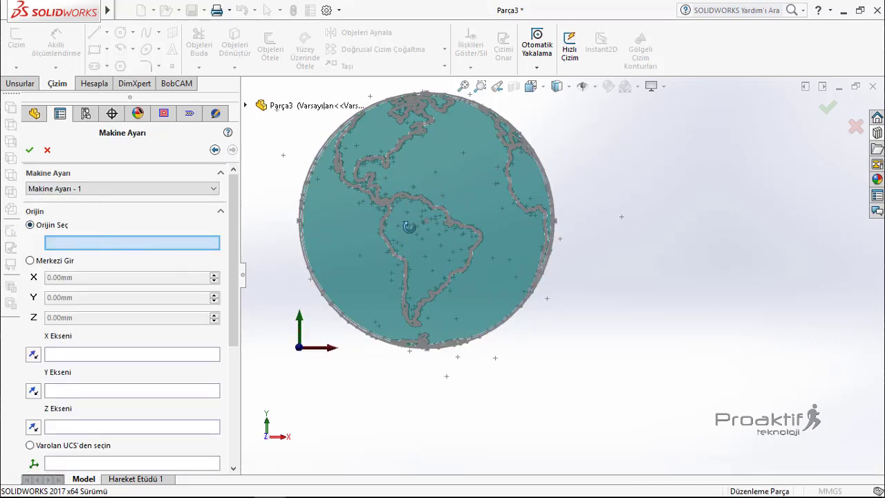
Place the machine setup origin at Nokta20@GLOBE, then select the new Makine Ayarı - 1.
scroll(410, 202, "down", 4)
scroll(457, 226, "down", 2)
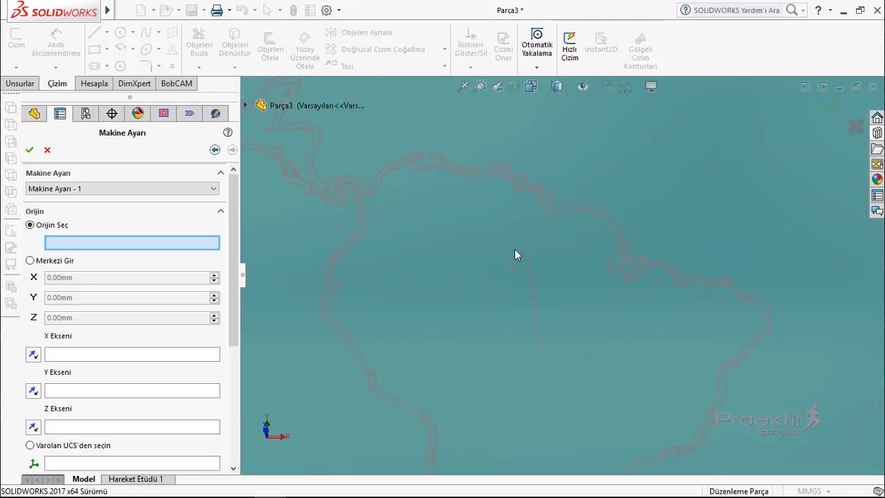
left_click(544, 258)
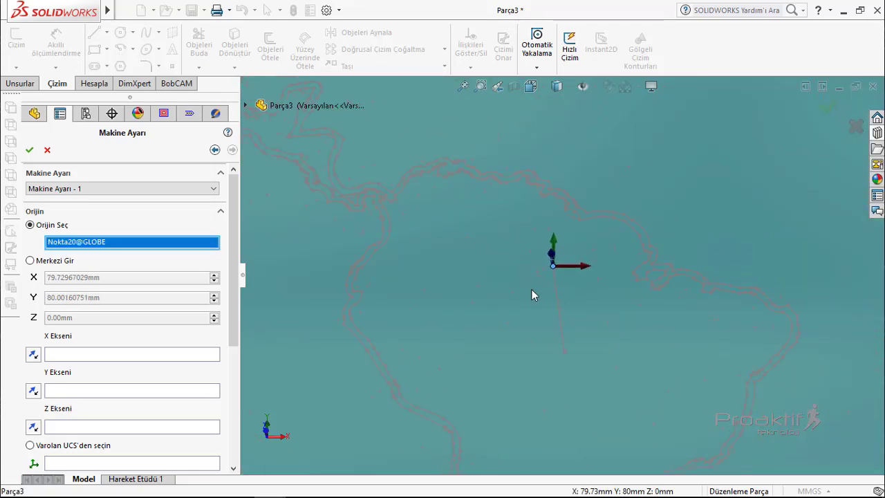
scroll(531, 289, "up", 2)
scroll(532, 304, "up", 3)
left_click(531, 293)
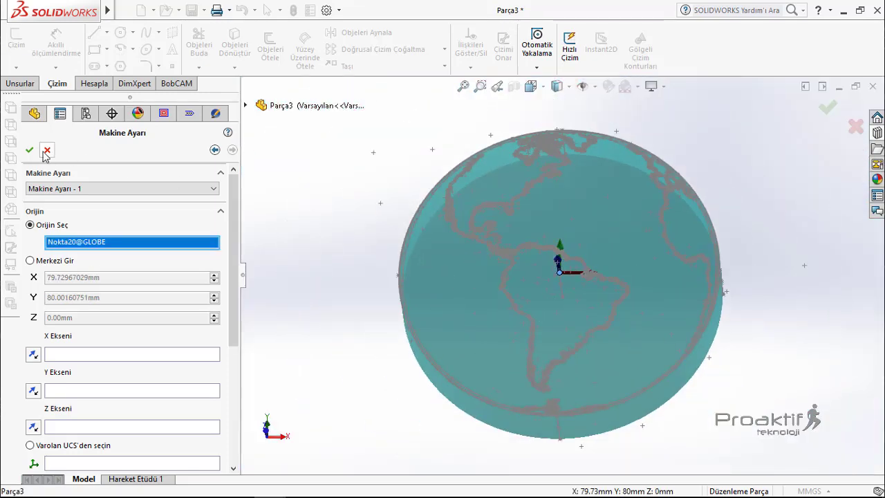
key("Return")
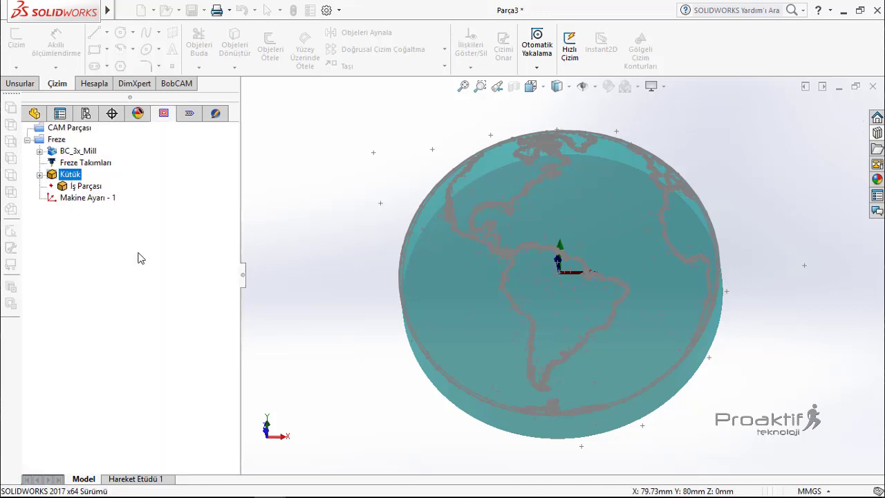
left_click(64, 200)
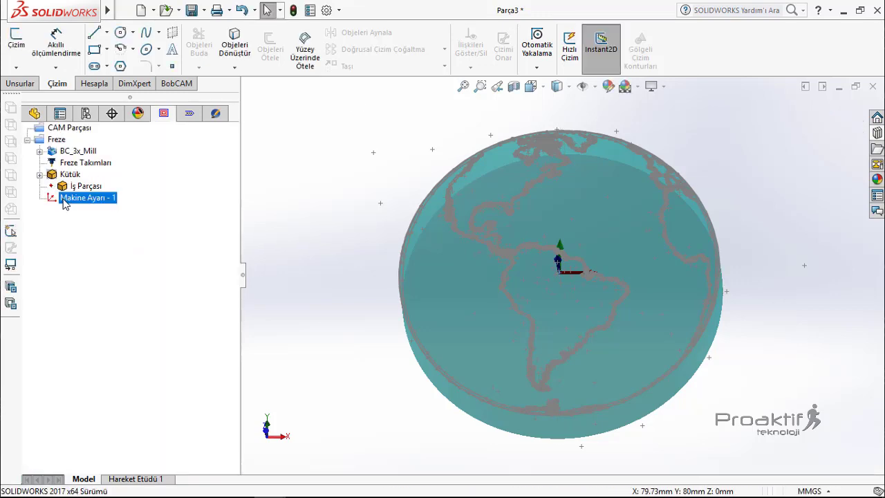
Start a 2-axis milling wizard on Makine Ayarı - 1 with only sketch _125_ADD as geometry.
right_click(64, 201)
left_click(105, 289)
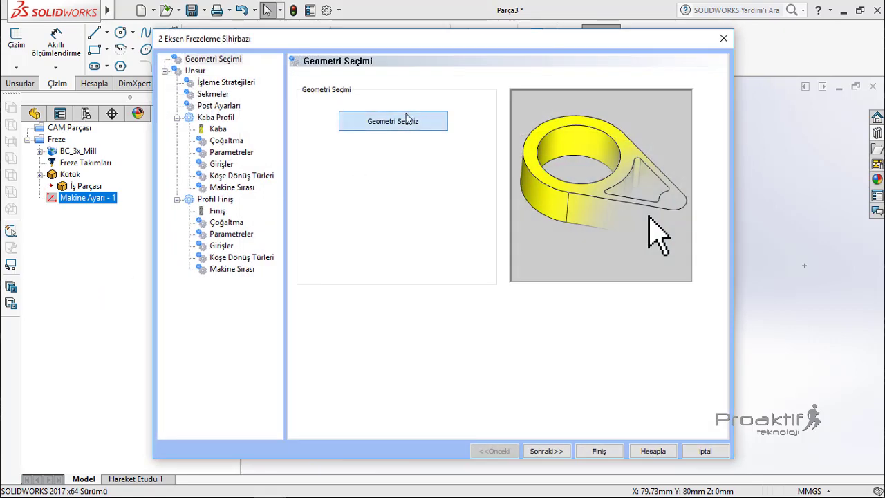
left_click(394, 122)
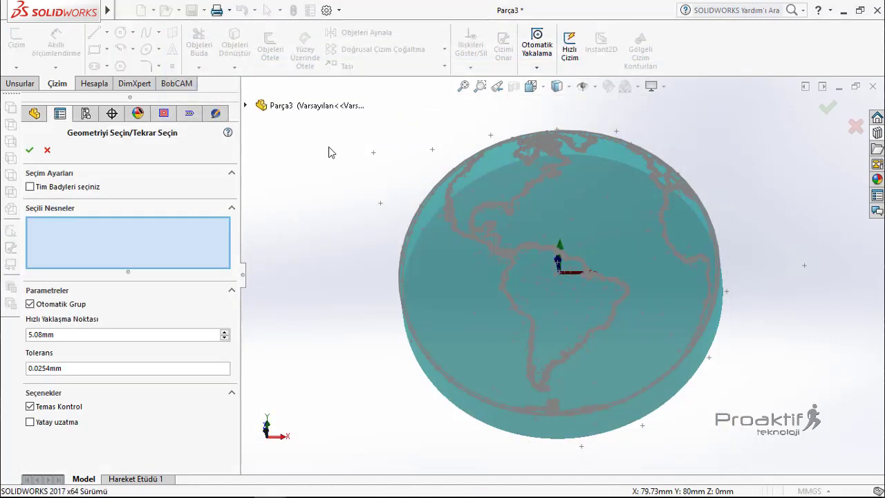
left_click(245, 105)
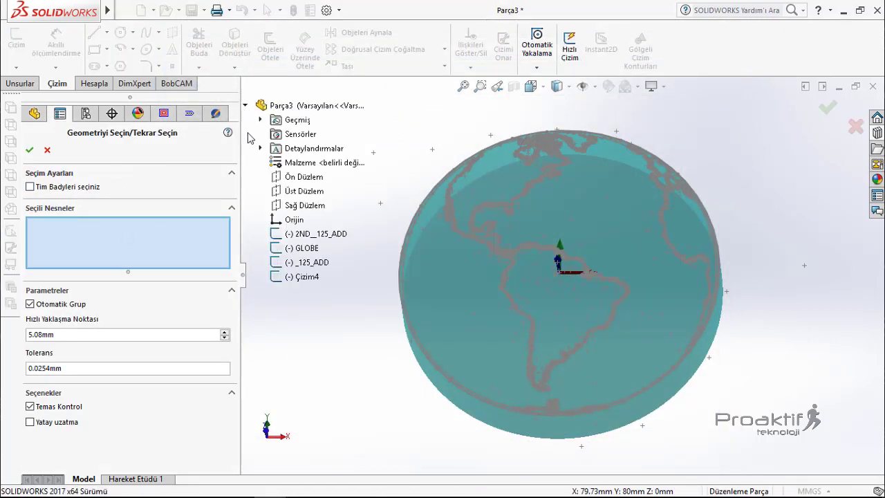
left_click(293, 235)
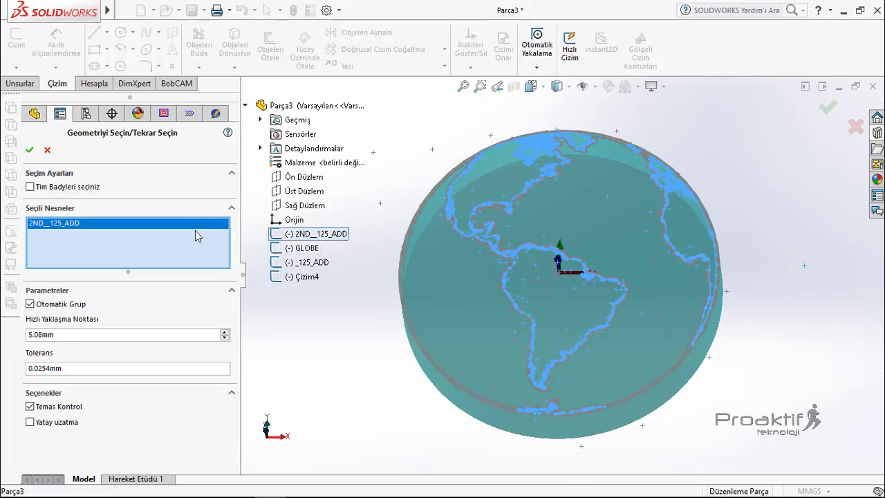
right_click(182, 228)
left_click(215, 236)
left_click(307, 262)
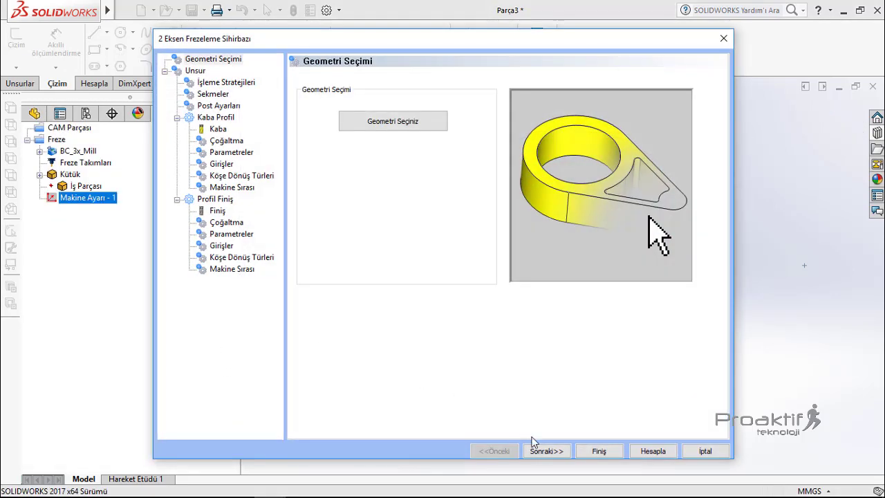
Give the feature an Üst Nokta of 0.00 and Toplam Derinlik of 1.00.
left_click(537, 451)
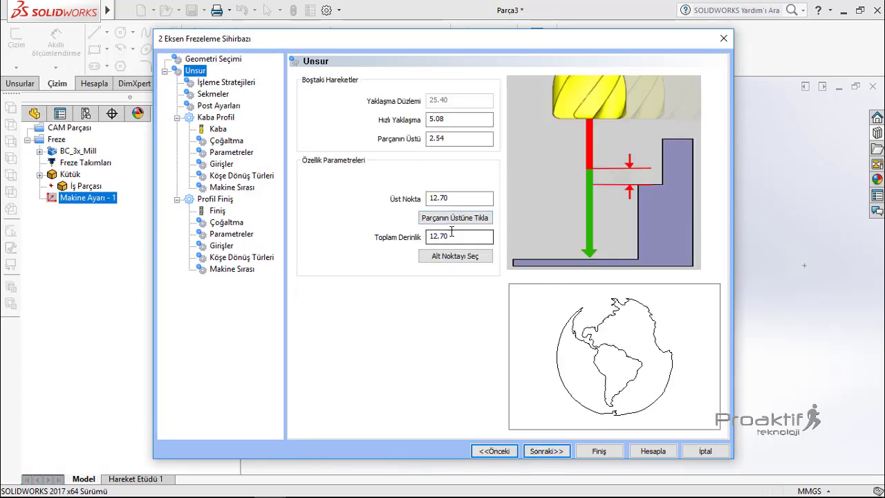
left_click(470, 199)
type("0")
key("Tab")
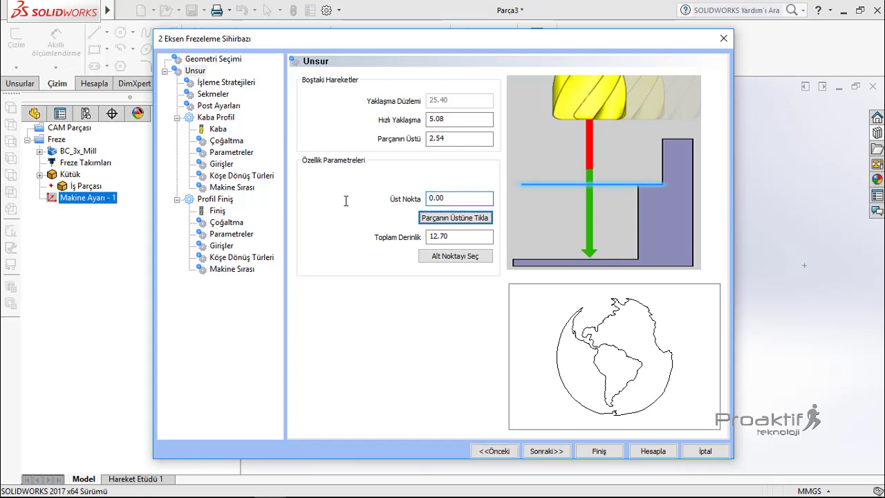
key("Tab")
type("1")
key("Tab")
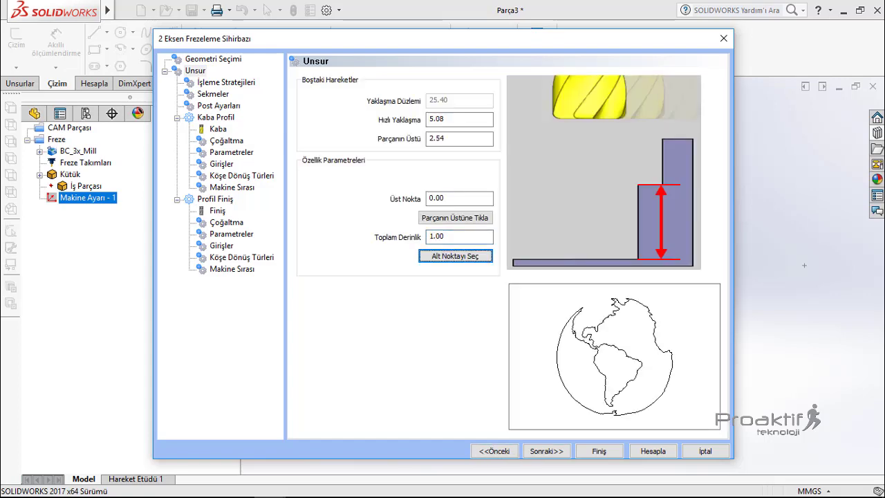
left_click(558, 451)
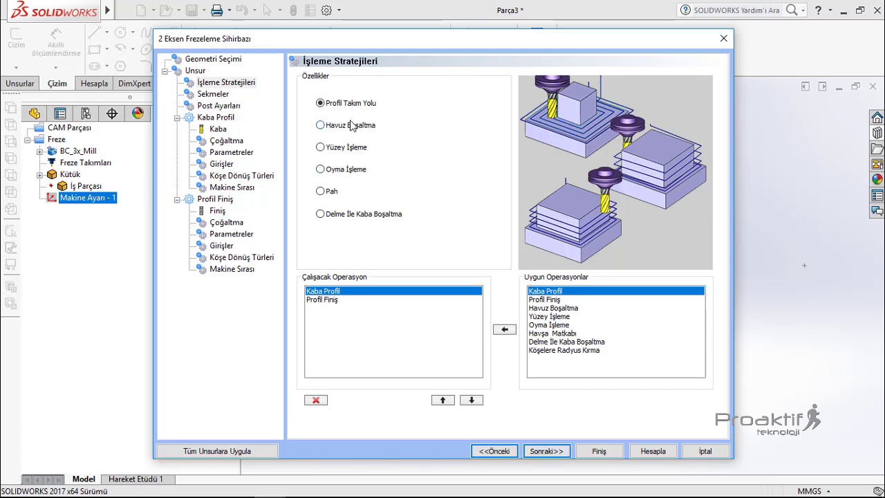
Switch the roughing strategy to Havuz Boşaltma with a 10 mm diameter tool.
left_click(352, 124)
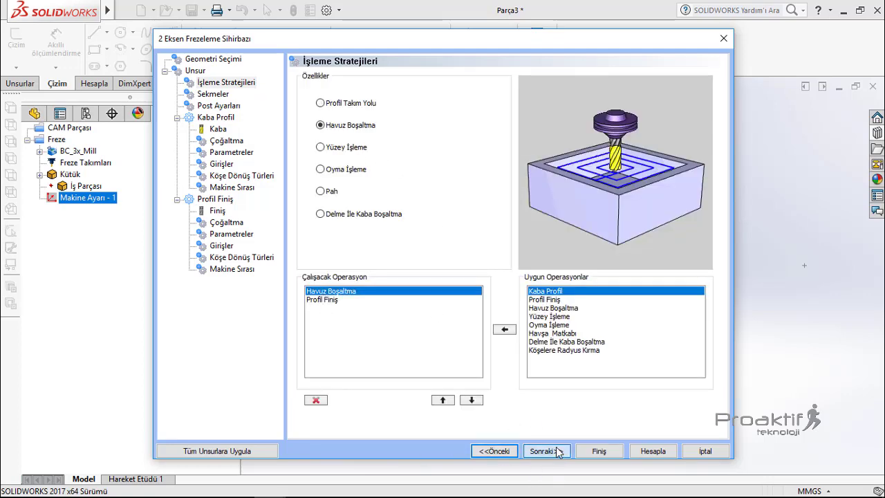
left_click(557, 451)
left_click(556, 453)
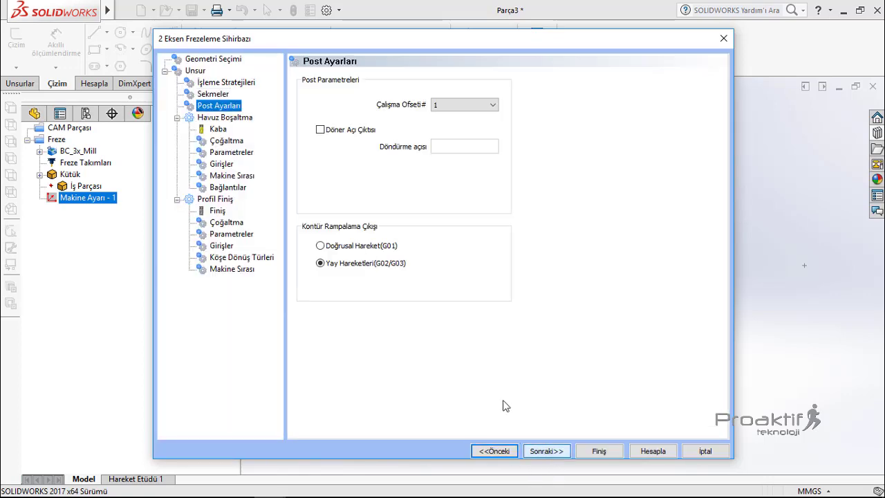
left_click(558, 453)
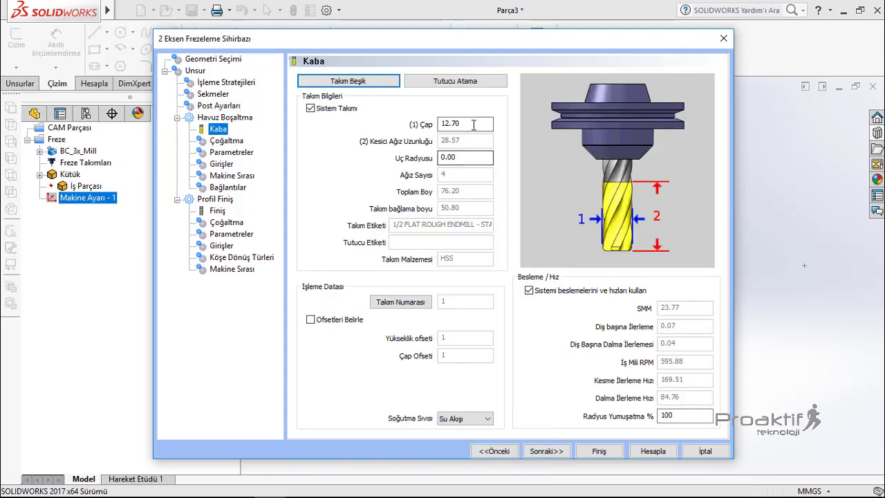
double_click(474, 125)
type("10")
key("Tab")
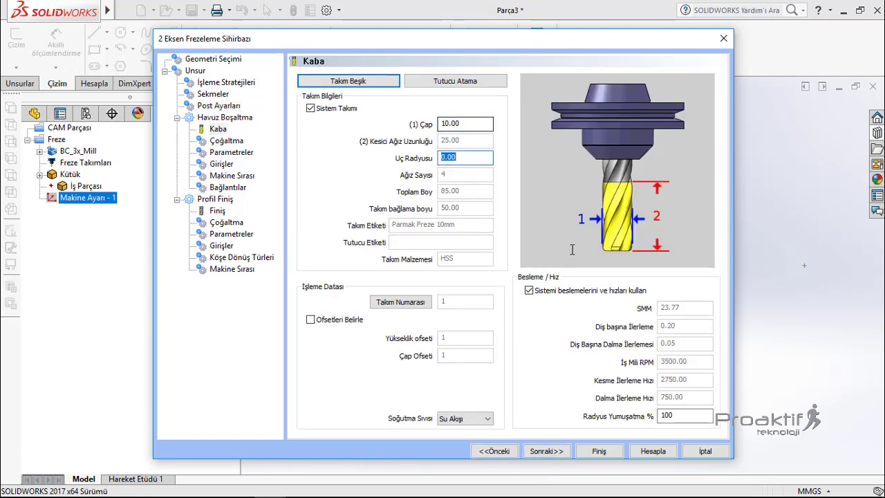
Set the pocket Yanal Paso to 70% and step through the remaining pocket pages.
left_click(540, 454)
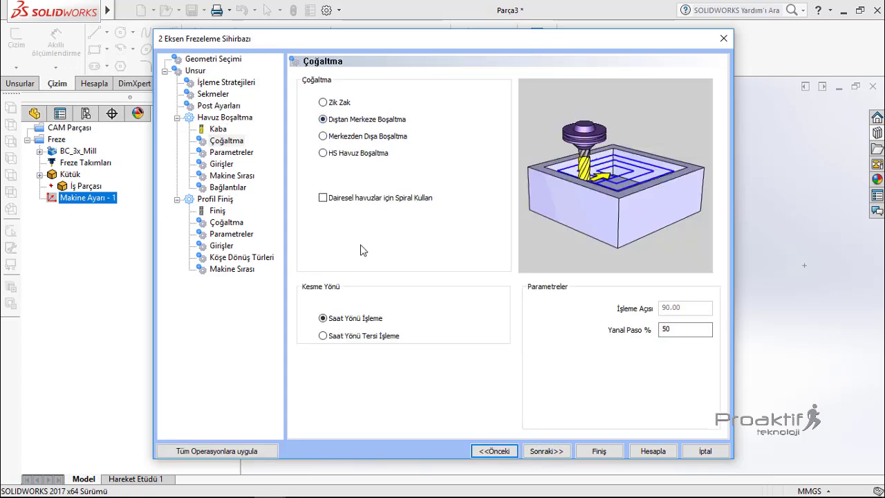
double_click(687, 329)
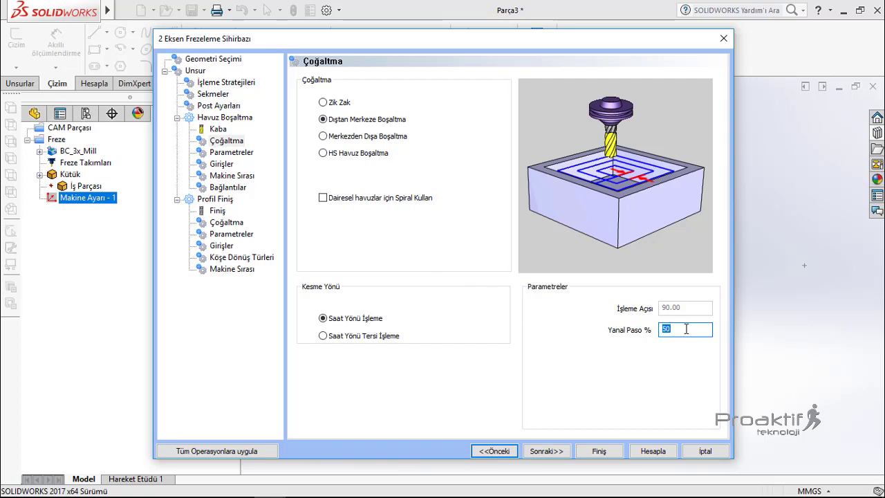
type("70")
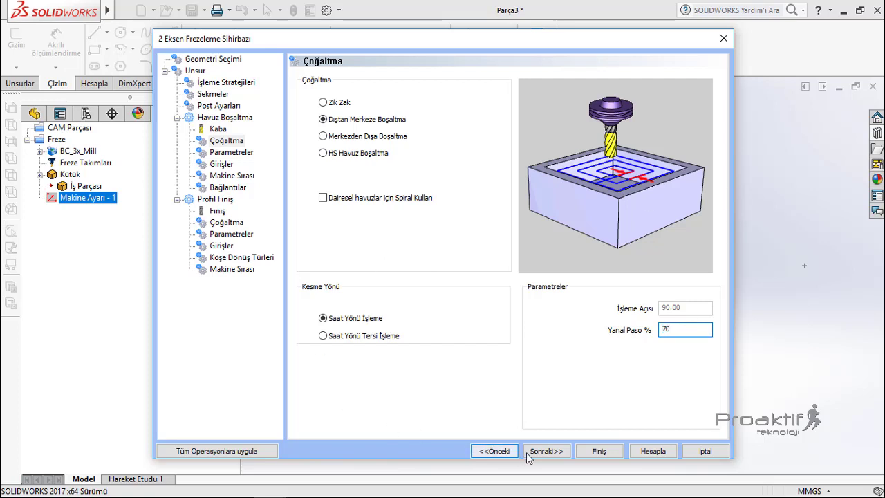
left_click(550, 453)
double_click(468, 112)
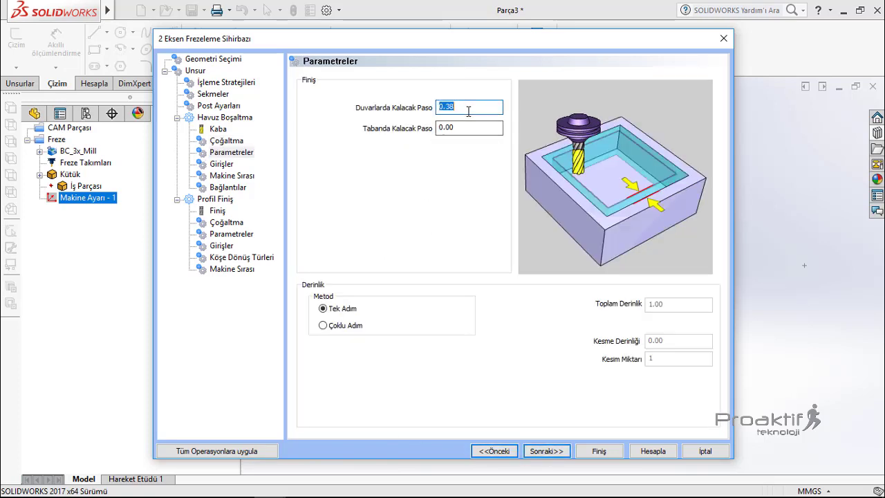
left_click(468, 112)
left_click(534, 452)
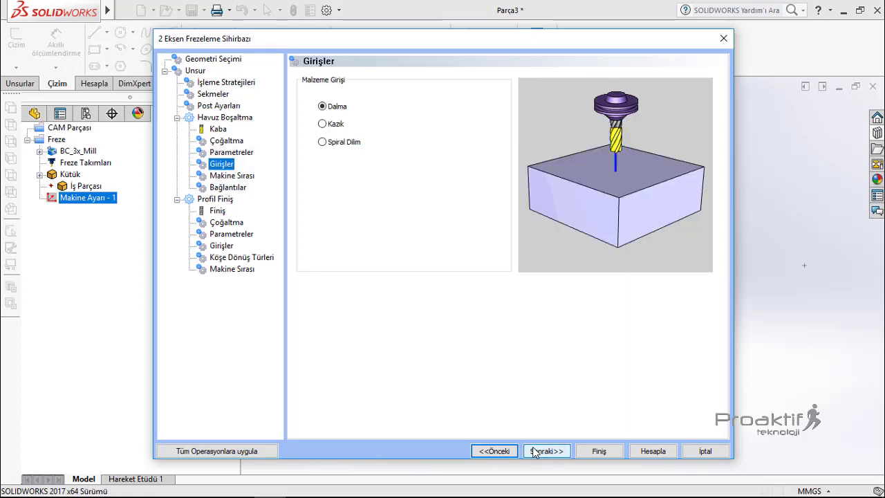
left_click(534, 452)
left_click(534, 451)
Set the profile finish tool diameter to 10.00.
left_click(534, 452)
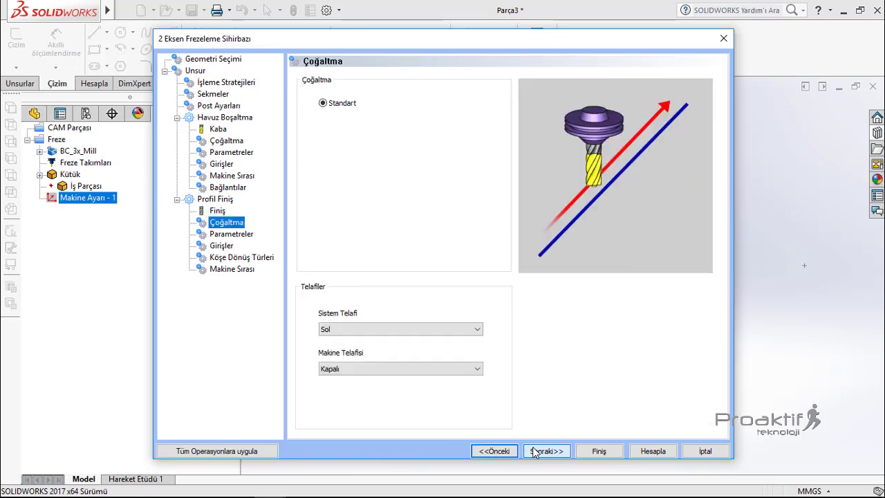
left_click(518, 451)
double_click(472, 125)
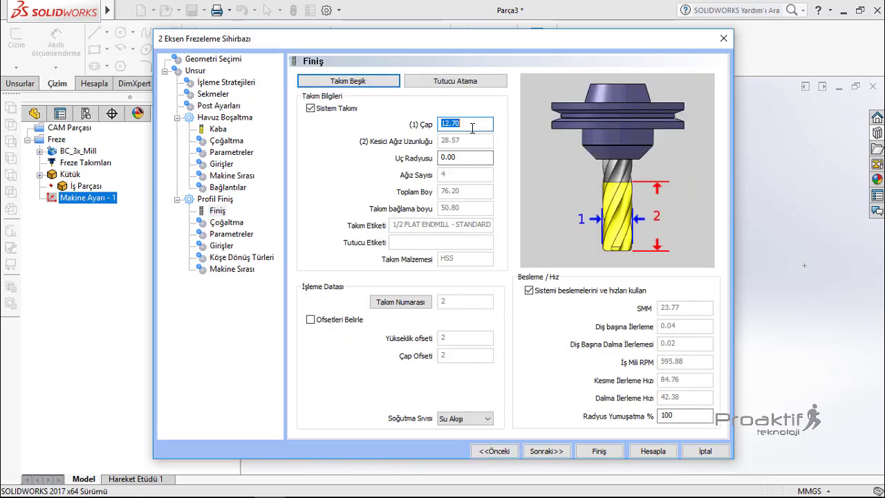
type("10")
key("Tab")
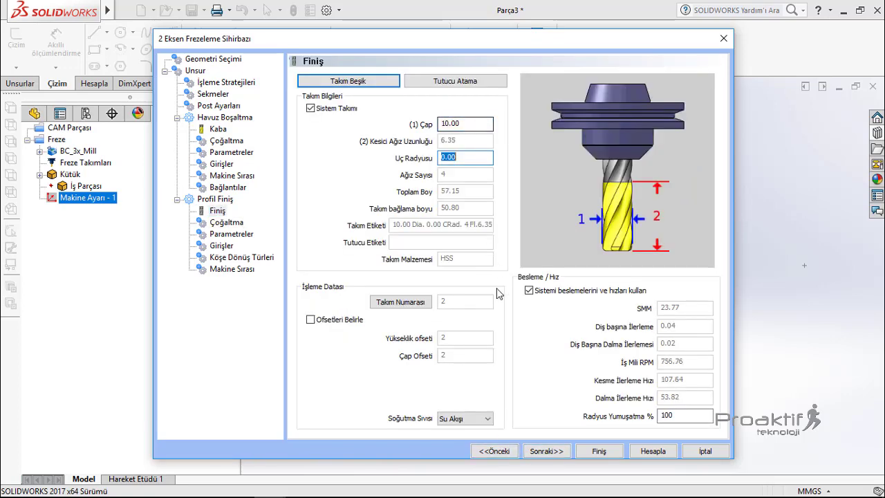
Compute the Havuz Boşaltma and Profil Finiş toolpaths on the globe.
left_click(547, 451)
left_click(546, 451)
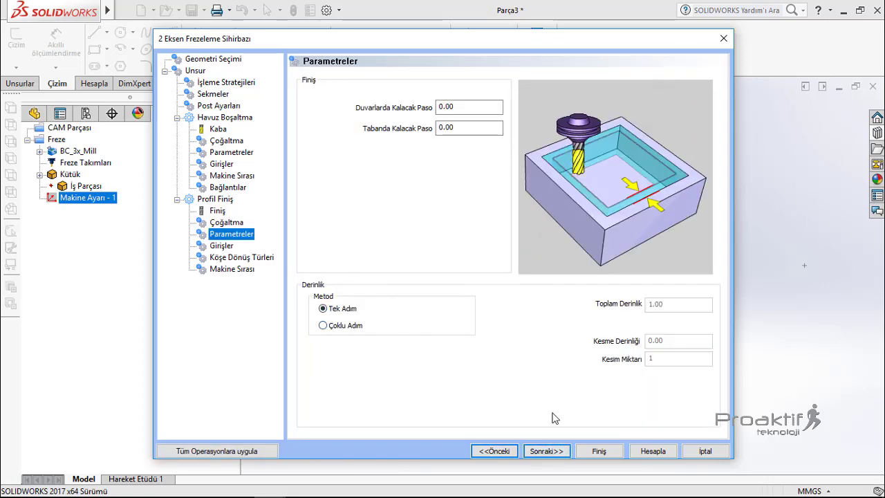
left_click(561, 451)
left_click(562, 450)
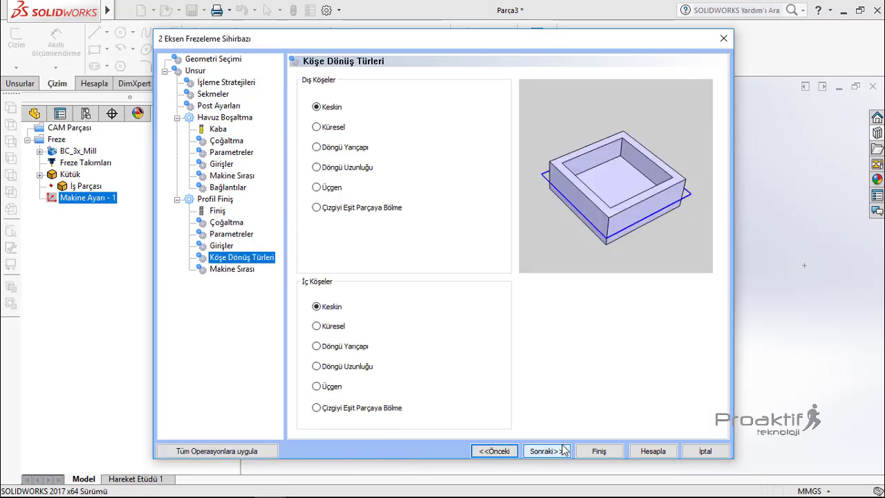
left_click(674, 457)
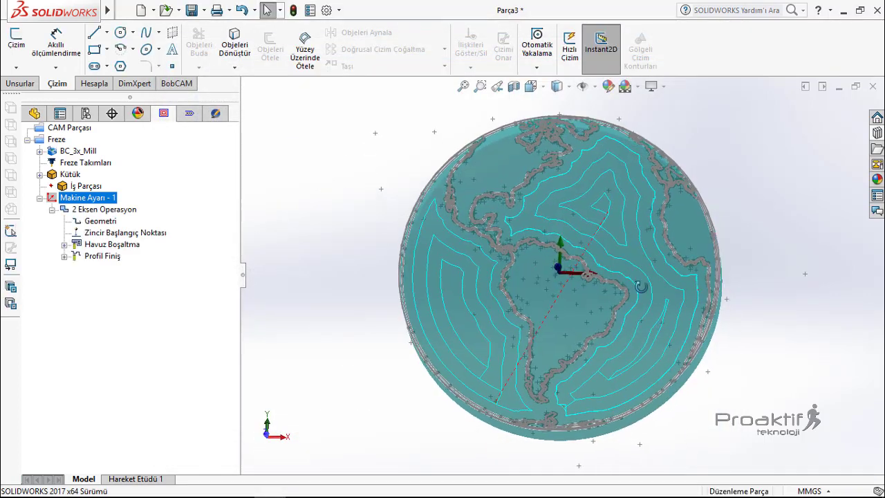
scroll(633, 263, "down", 3)
scroll(619, 267, "down", 2)
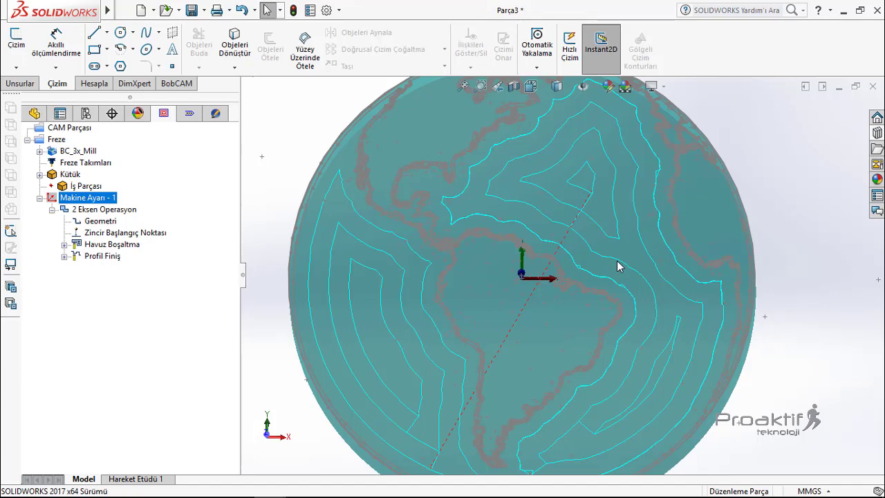
scroll(619, 312, "up", 2)
scroll(612, 339, "up", 1)
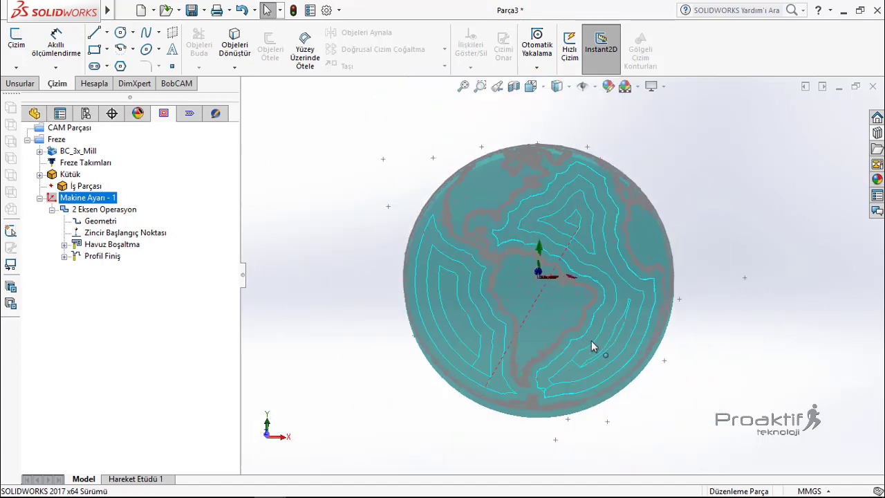
scroll(578, 345, "down", 2)
scroll(570, 346, "down", 3)
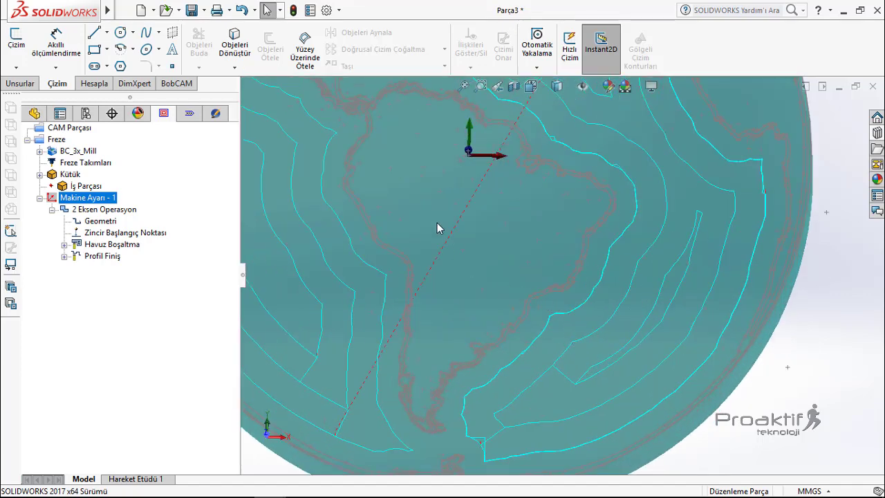
middle_click_drag(437, 224, 446, 247)
scroll(445, 248, "up", 3)
scroll(444, 271, "up", 2)
scroll(495, 201, "up", 1)
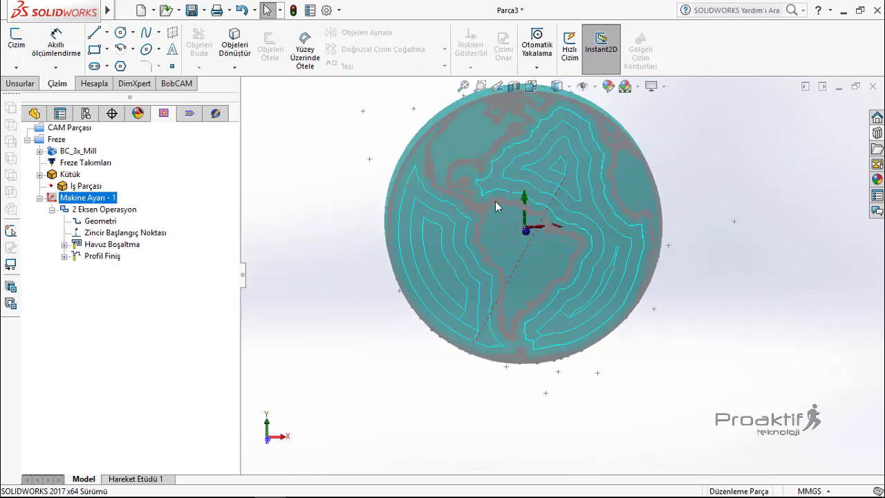
scroll(546, 172, "down", 2)
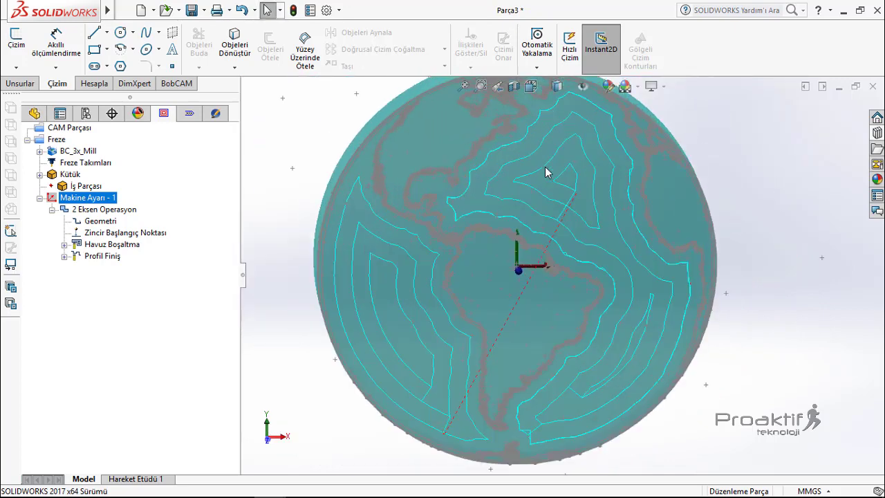